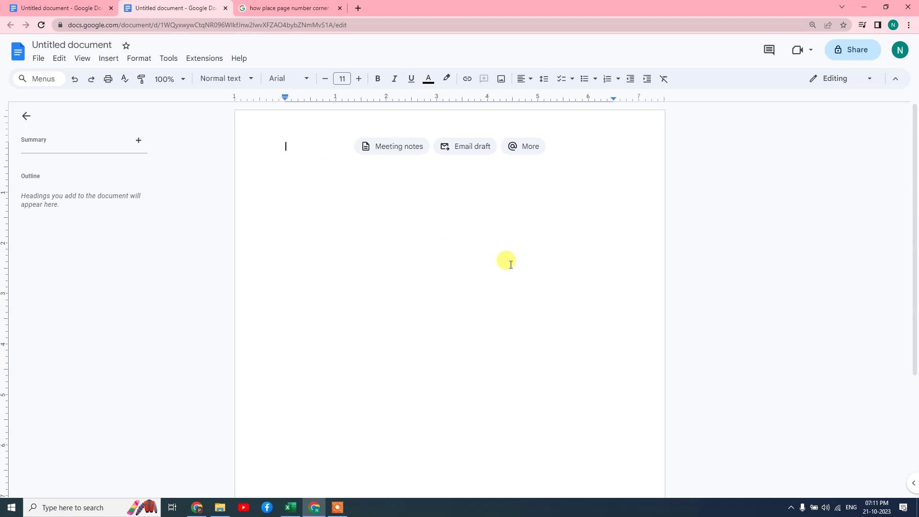
Add blank lines to the empty document until a second page appears.
scroll(461, 248, "down", 4)
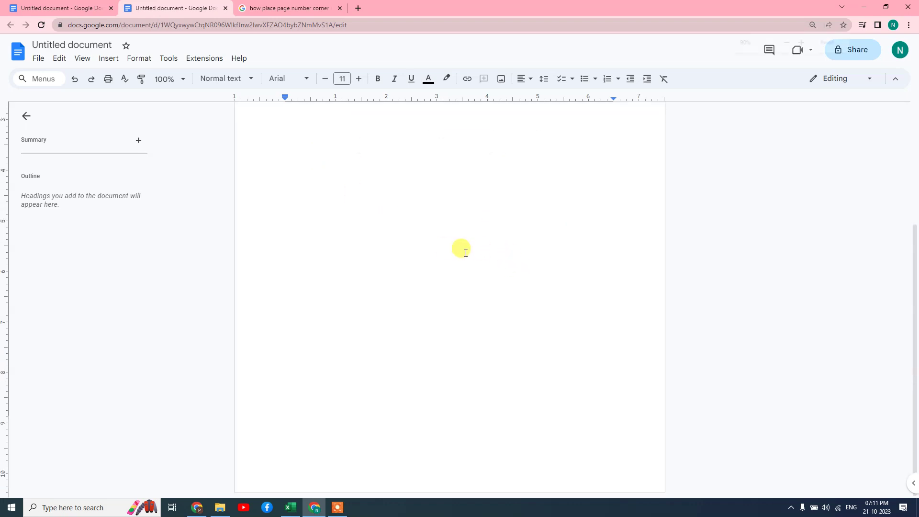
key("ctrl+minus")
key("ctrl+minus")
key("ctrl+minus")
key("ctrl+minus")
key("ctrl+minus")
key("Return")
key("Return")
key("Return")
key("Return")
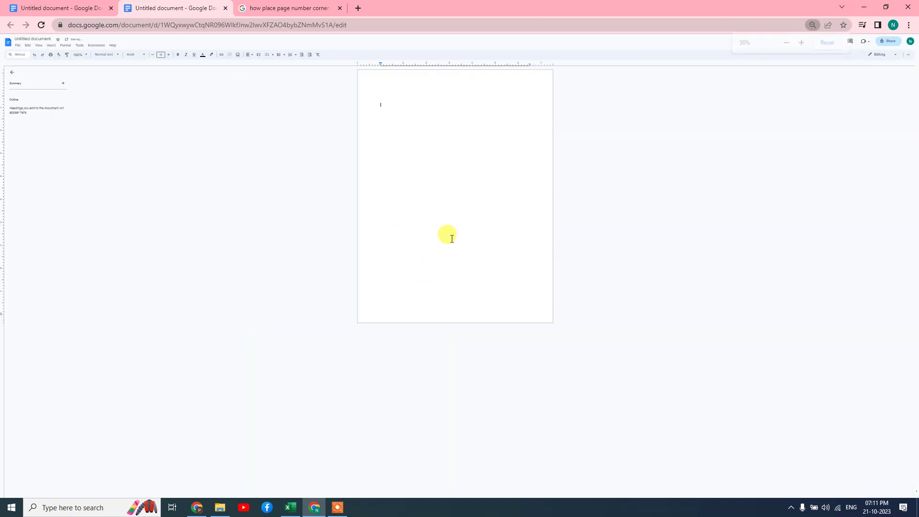
key("Return")
key("Return")
key("Return")
key("Return")
key("Return")
key("Return")
key("Return")
key("Return")
key("Return")
key("Return")
key("Return")
key("Return")
key("Return")
key("Return")
key("Return")
key("Return")
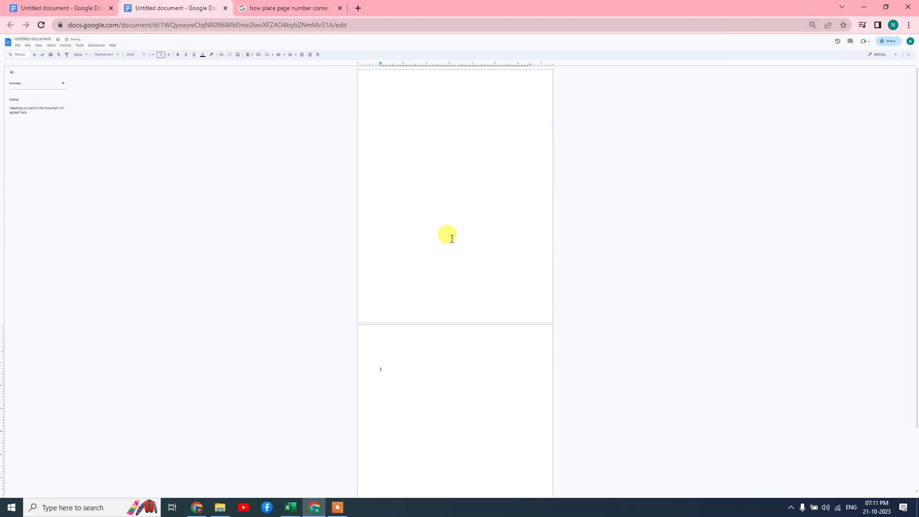
key("ctrl+minus")
key("ctrl+minus")
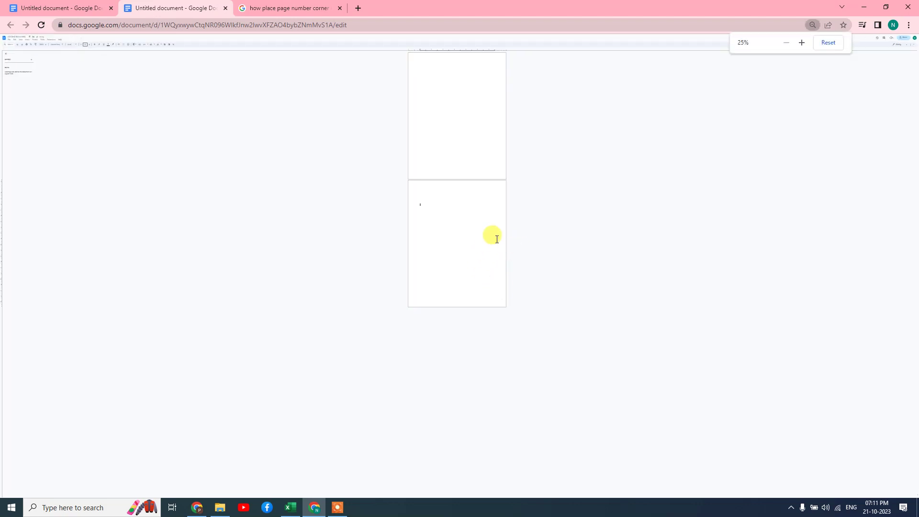
key("ctrl+plus")
key("ctrl+plus")
key("ctrl+plus")
key("ctrl+plus")
key("ctrl+plus")
key("ctrl+plus")
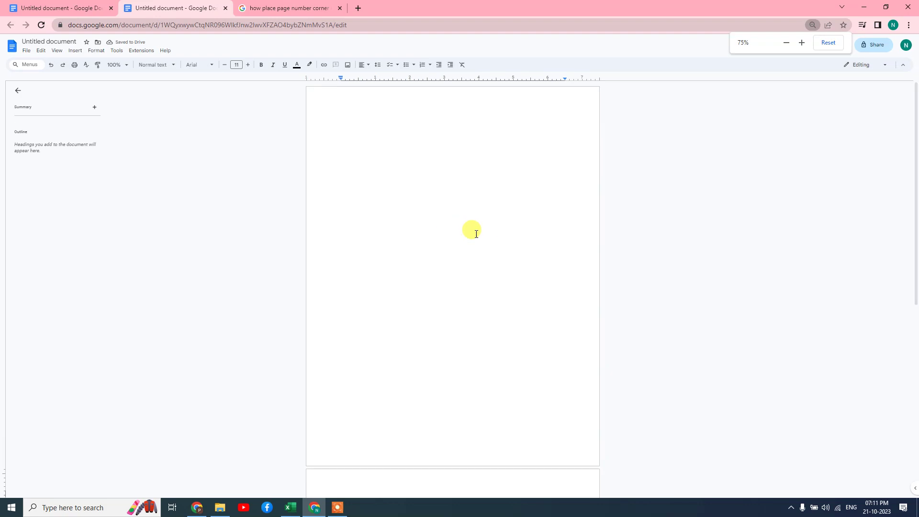
Return the caret to the first line at the start of page 1.
left_click(387, 186)
scroll(448, 235, "down", 10)
scroll(420, 240, "up", 10)
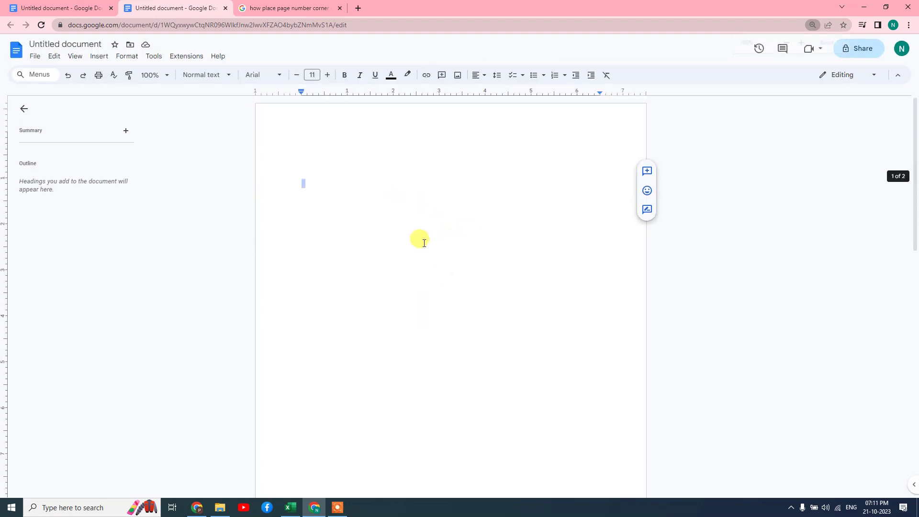
left_click(312, 126)
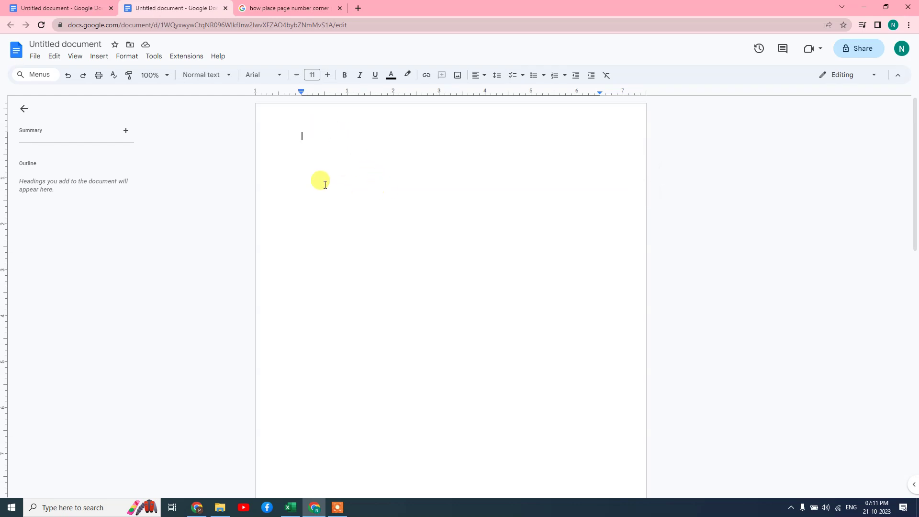
left_click(312, 134)
Insert a header via Insert > Headers & footers > Header, then return to the body.
left_click(100, 56)
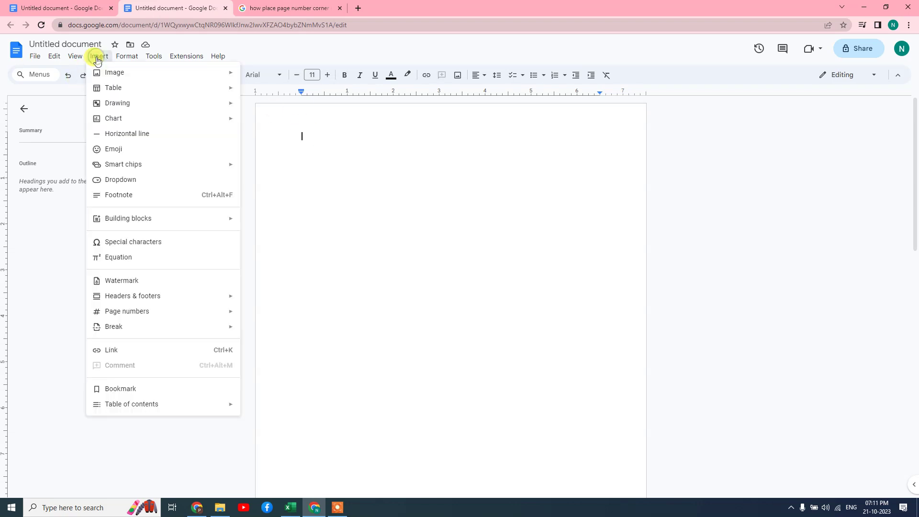
mouse_move(187, 168)
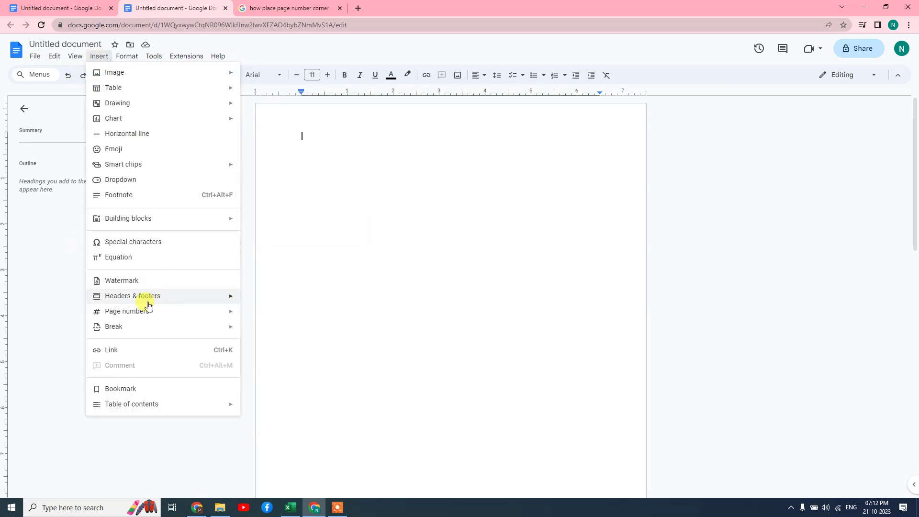
mouse_move(178, 300)
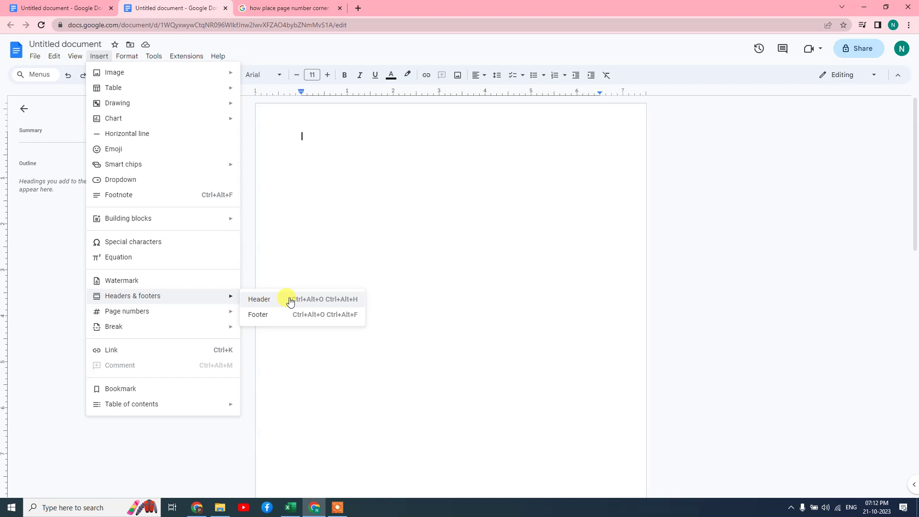
left_click(259, 299)
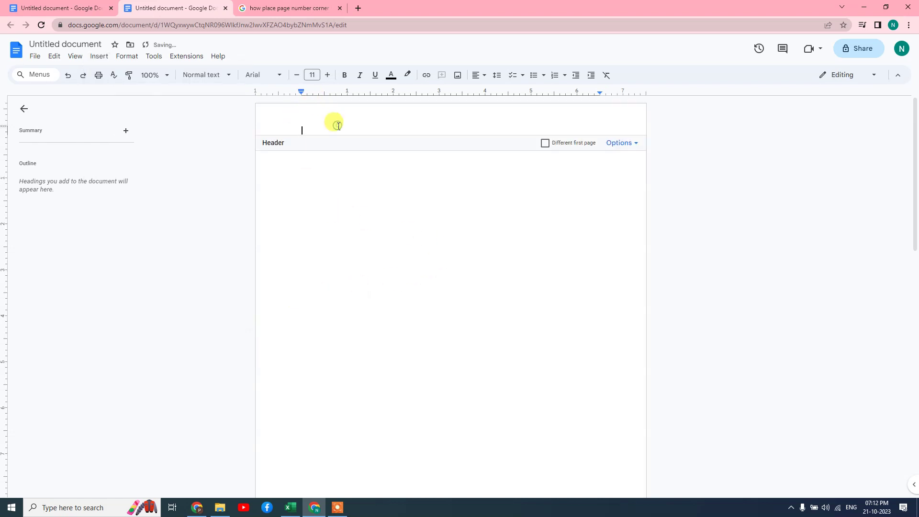
left_click(345, 171)
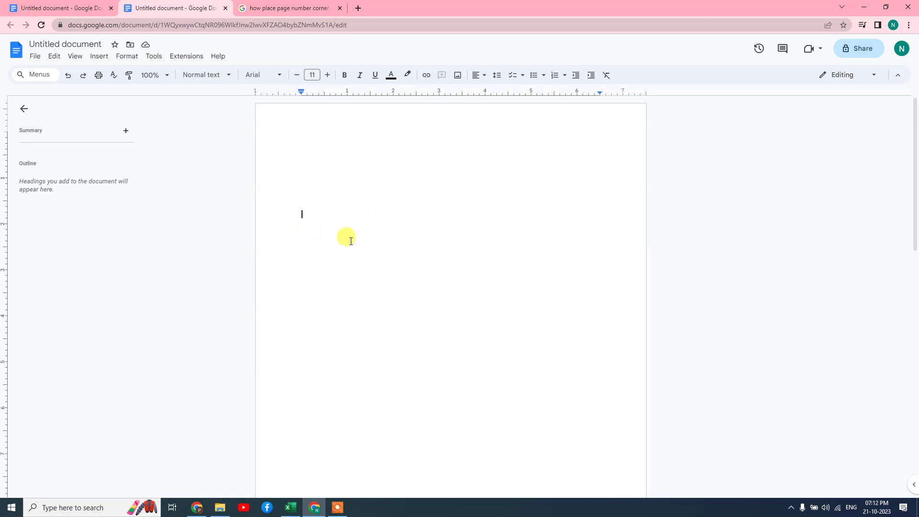
Reopen the header and add a blank line inside it.
double_click(347, 117)
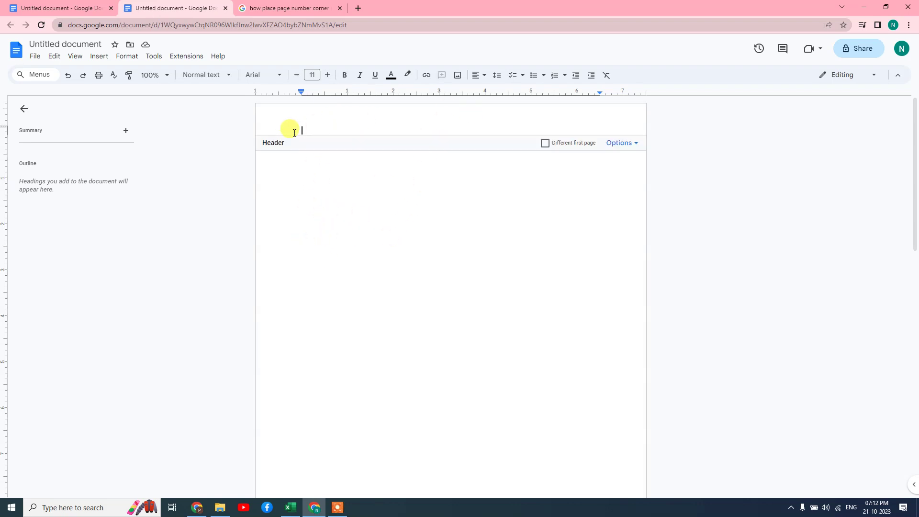
key("Return")
key("Return")
key("Return")
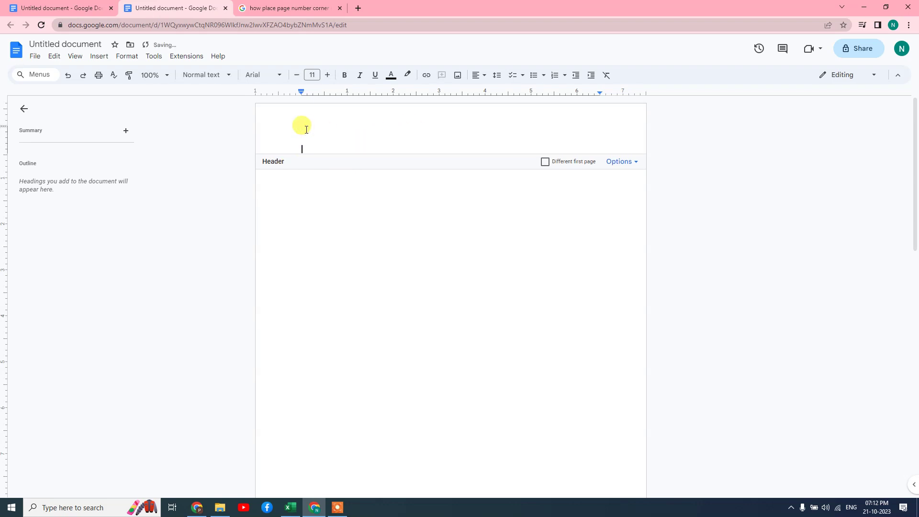
scroll(343, 177, "down", 12)
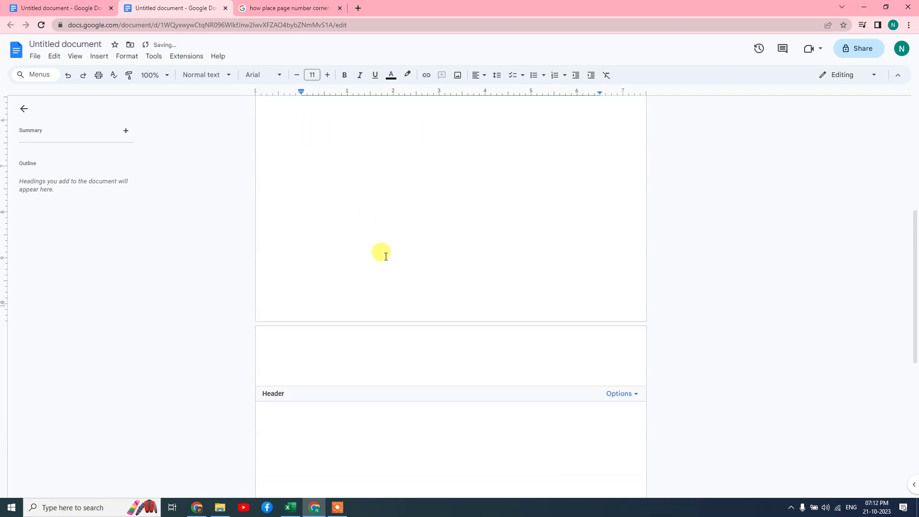
scroll(353, 234, "up", 3)
left_click(345, 164)
Check the page-1 footer, page-2 header and page-2 footer for editing.
scroll(383, 182, "up", 2)
double_click(334, 254)
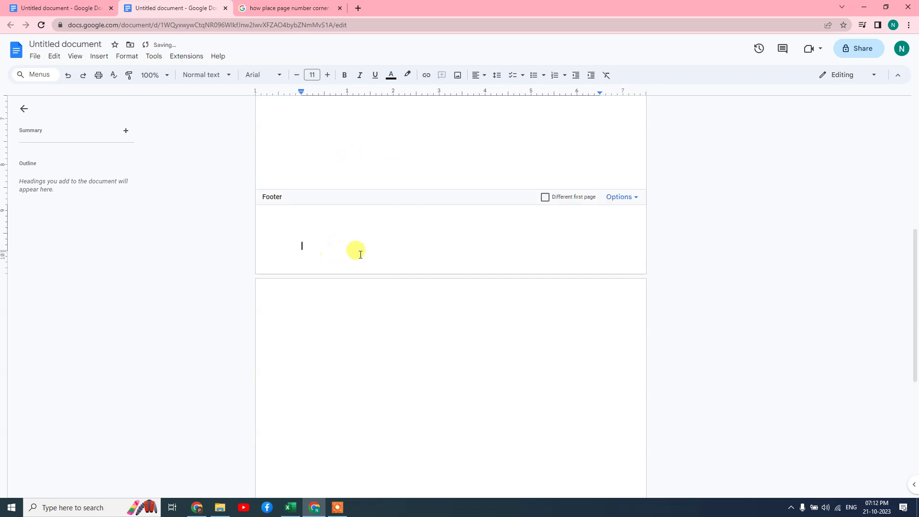
scroll(348, 225, "down", 4)
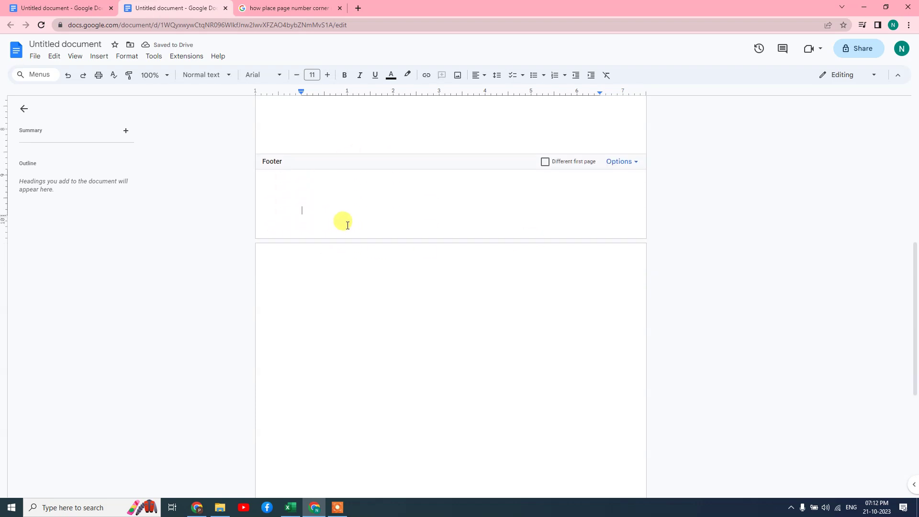
scroll(372, 234, "up", 3)
scroll(330, 230, "up", 2)
scroll(345, 277, "down", 1)
double_click(294, 293)
scroll(383, 288, "down", 6)
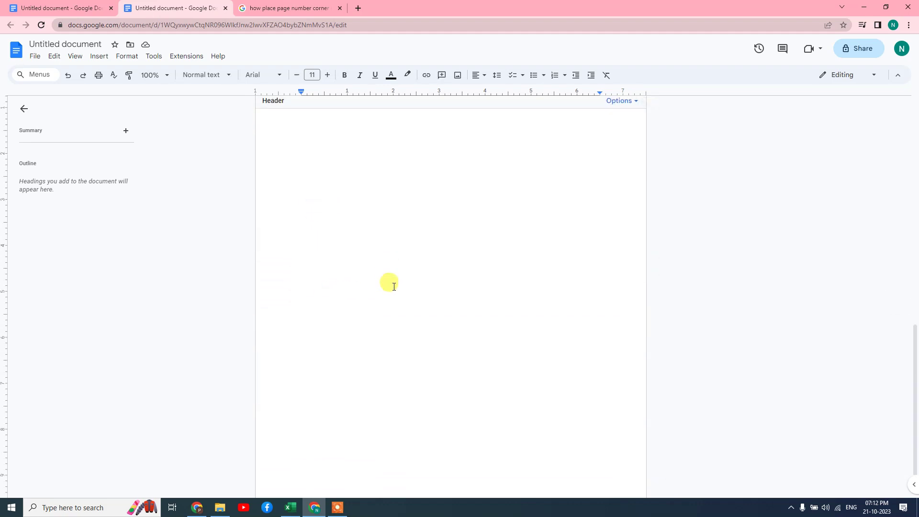
double_click(319, 473)
scroll(421, 264, "up", 13)
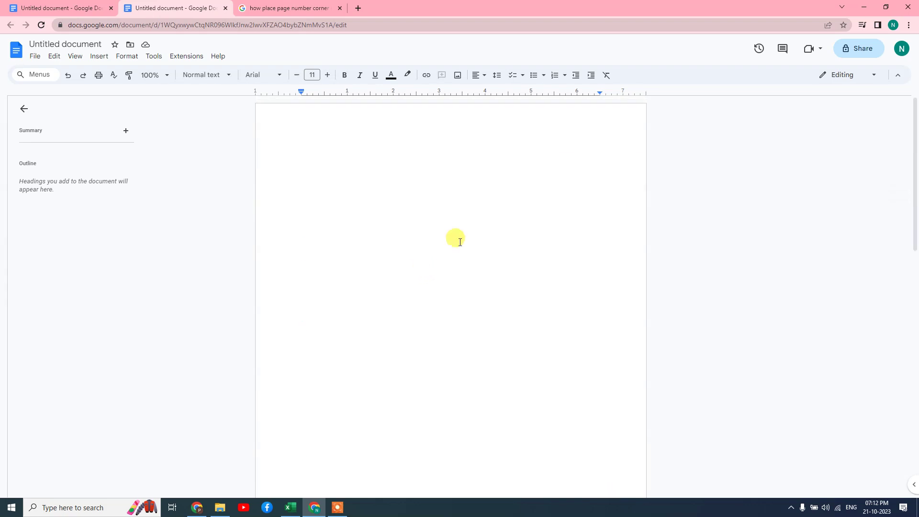
Open the page-1 header for editing, leave it, and reopen it.
double_click(324, 115)
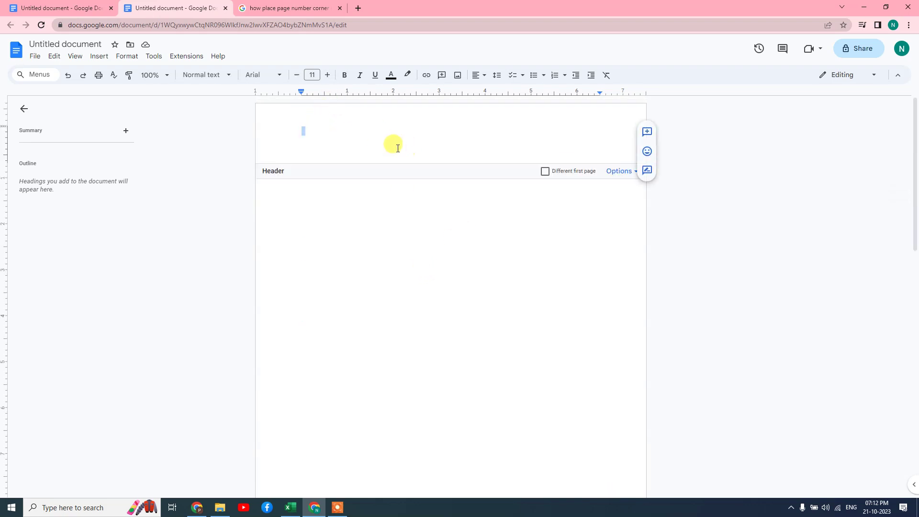
left_click(330, 265)
double_click(341, 142)
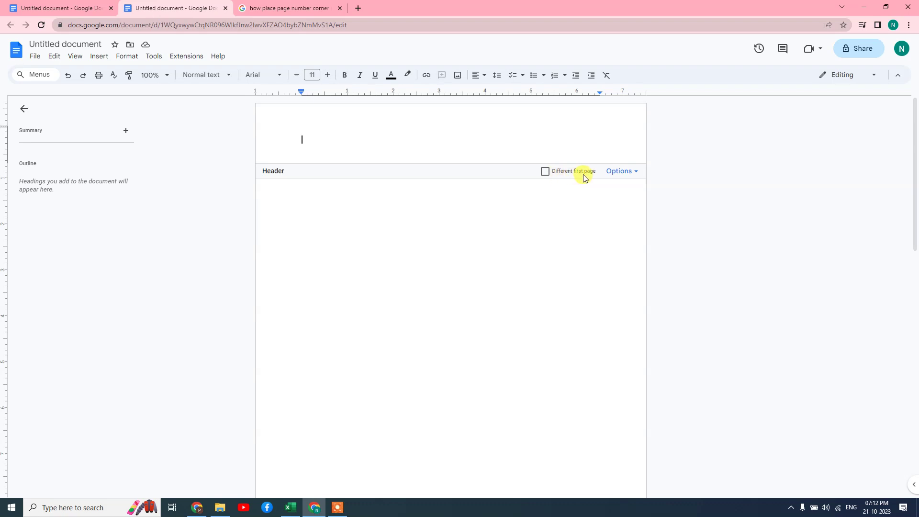
scroll(415, 289, "down", 10)
scroll(419, 351, "up", 10)
Review the Header format margins, close it unchanged, and show header Options again.
left_click(621, 171)
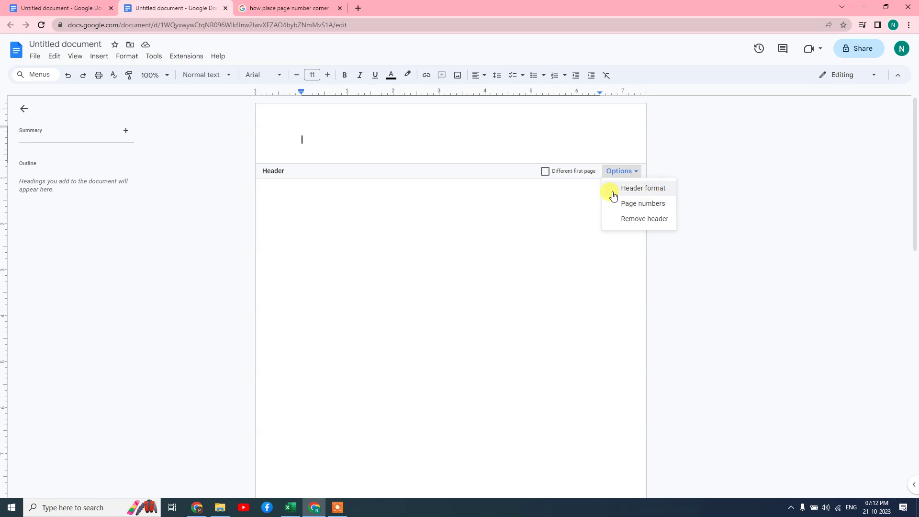
left_click(645, 190)
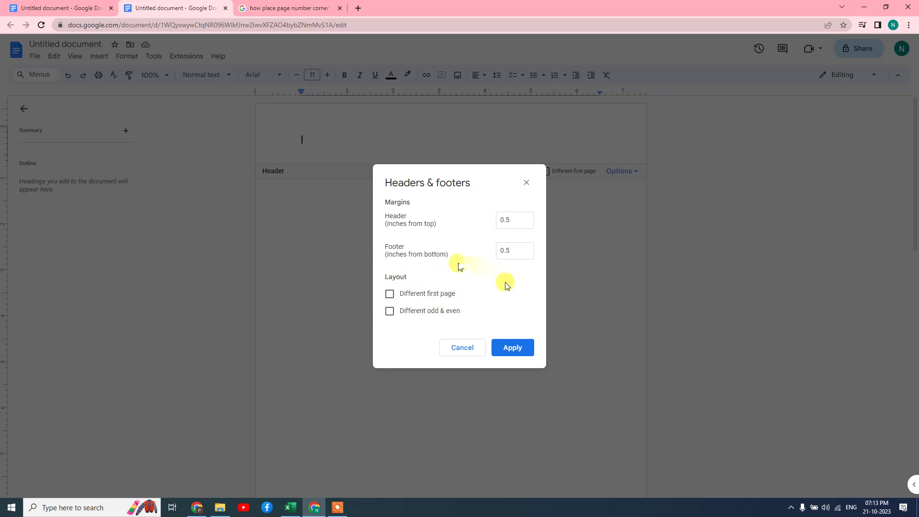
left_click(529, 183)
left_click(624, 174)
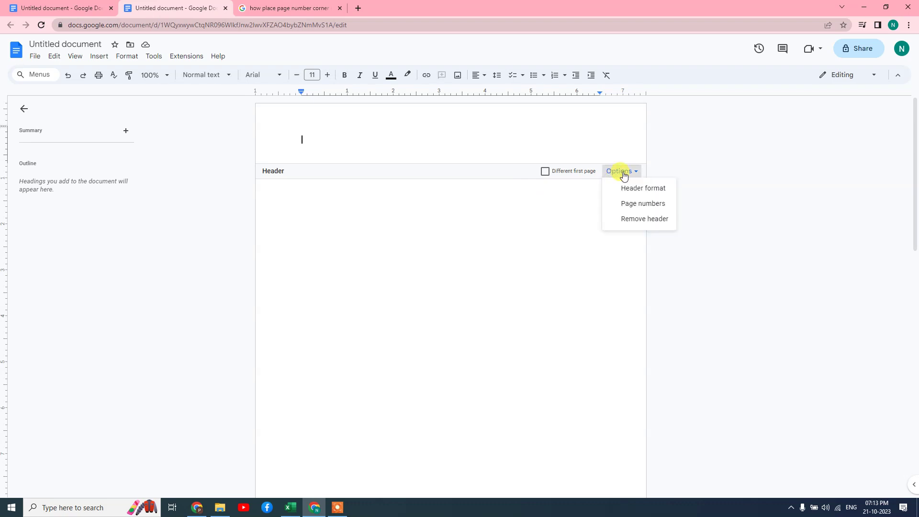
Try footer/header position and first-page toggle in Page numbers, then close without applying.
left_click(630, 208)
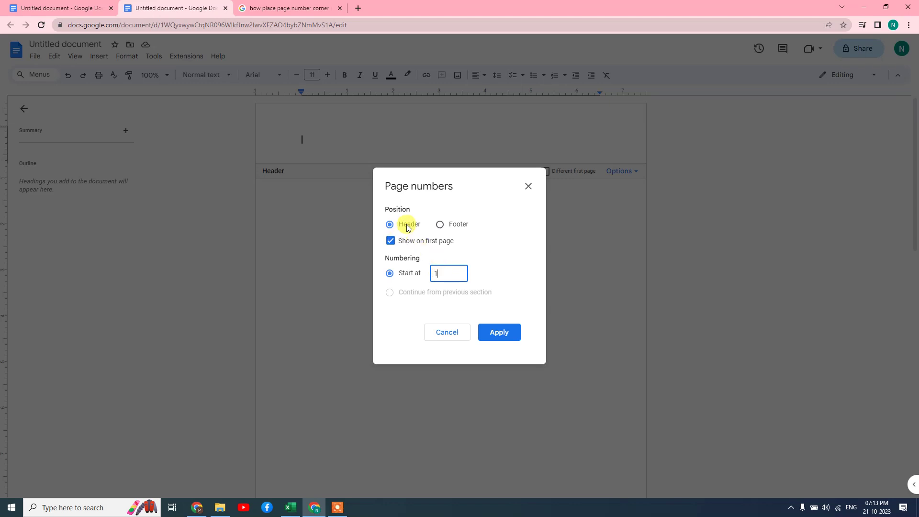
left_click(440, 225)
left_click(391, 226)
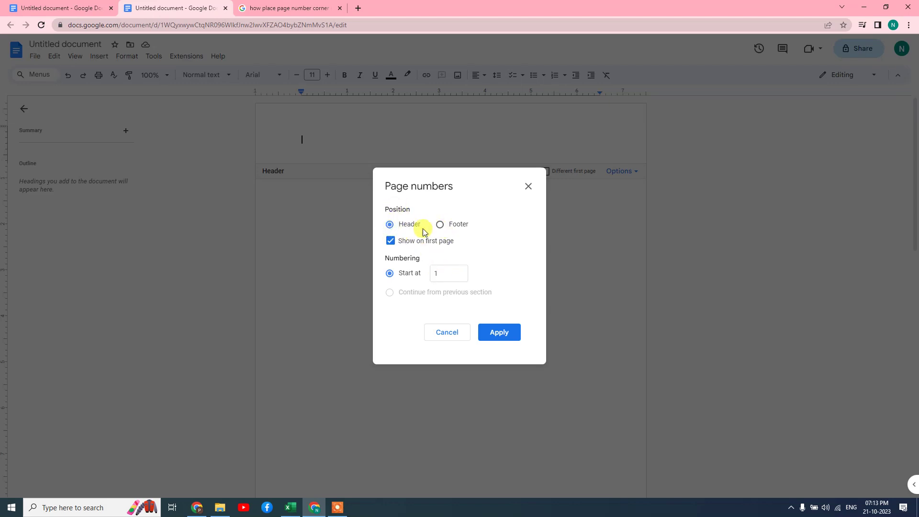
left_click(392, 242)
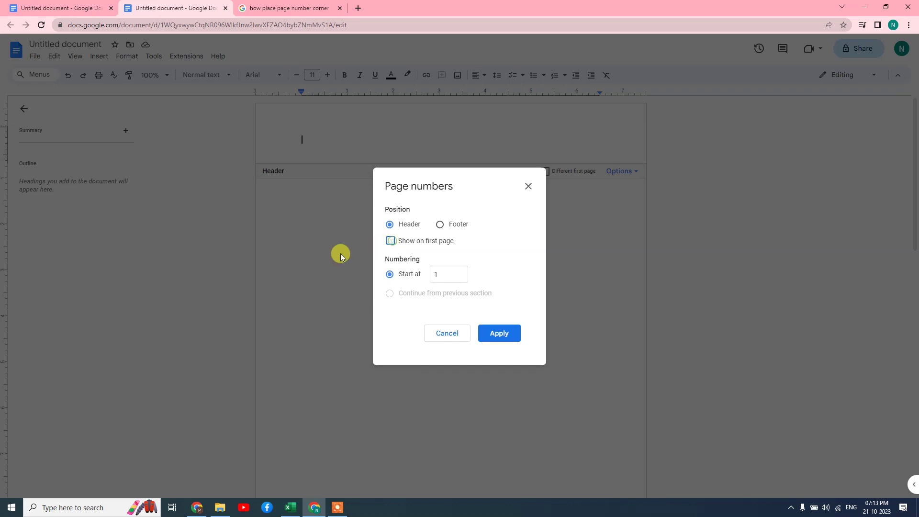
left_click(390, 241)
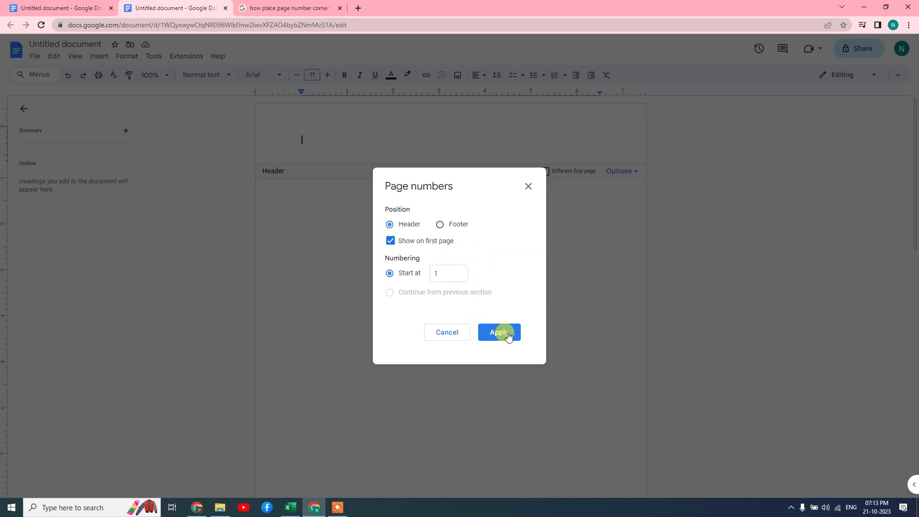
left_click(528, 187)
Leave the header, reopen it, and show its options list.
left_click(622, 175)
double_click(564, 142)
left_click(621, 172)
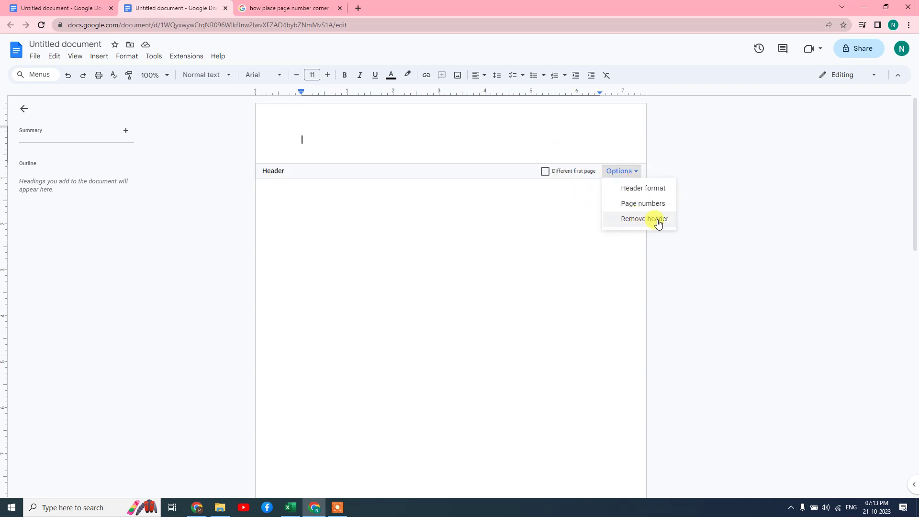
Reopen the header and tick then untick 'Different first page', keeping one shared header.
left_click(509, 217)
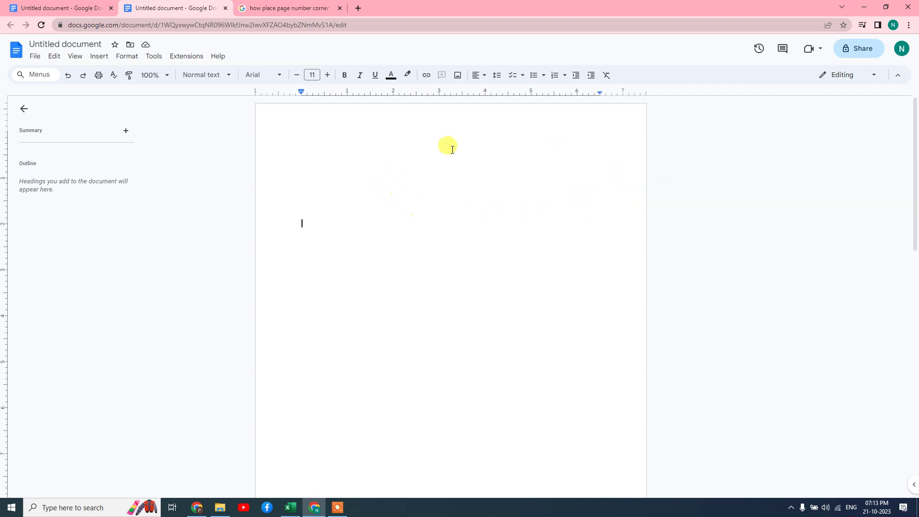
double_click(485, 132)
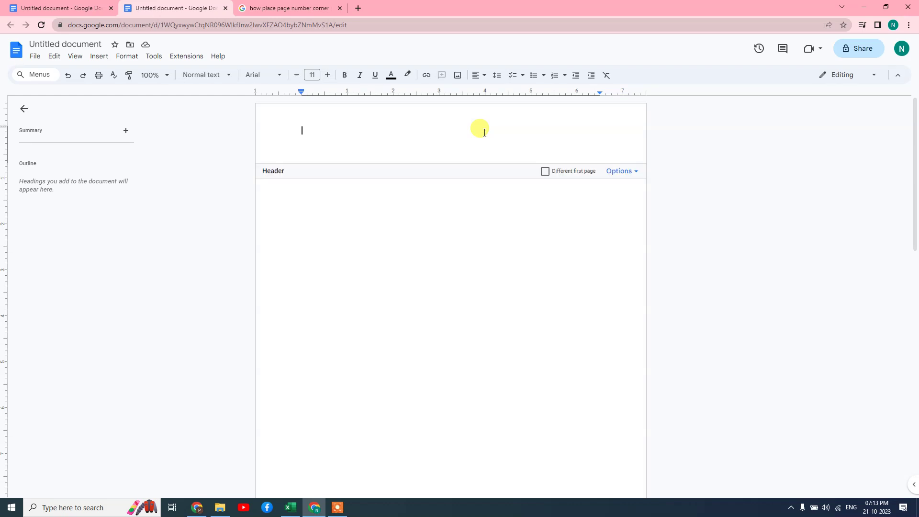
left_click(545, 173)
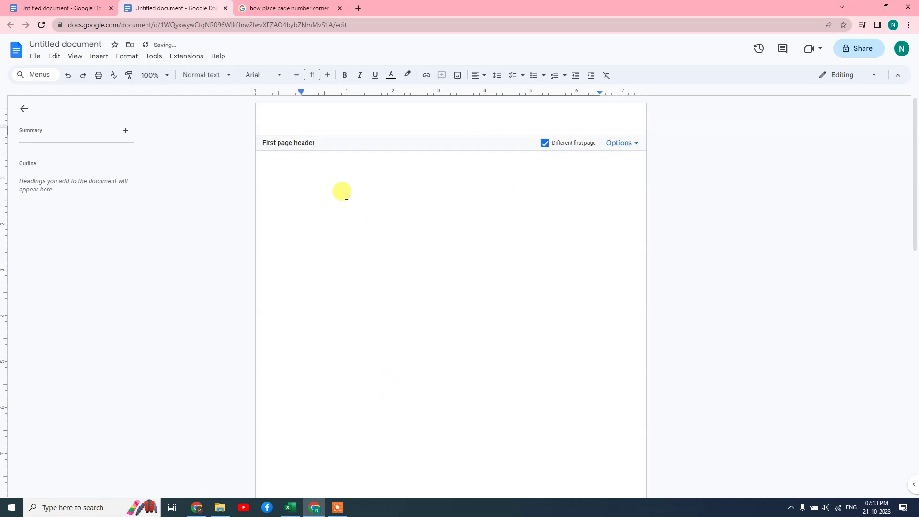
left_click(546, 143)
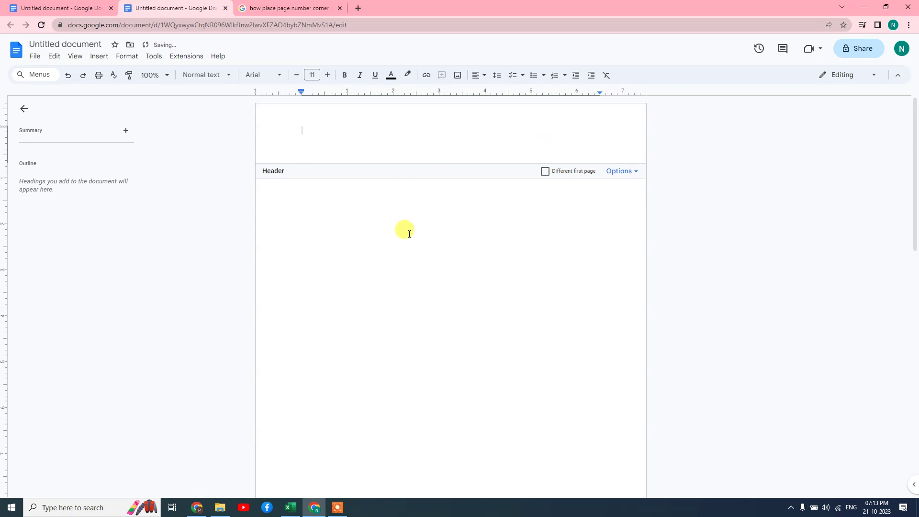
scroll(528, 228, "down", 3)
scroll(526, 225, "down", 8)
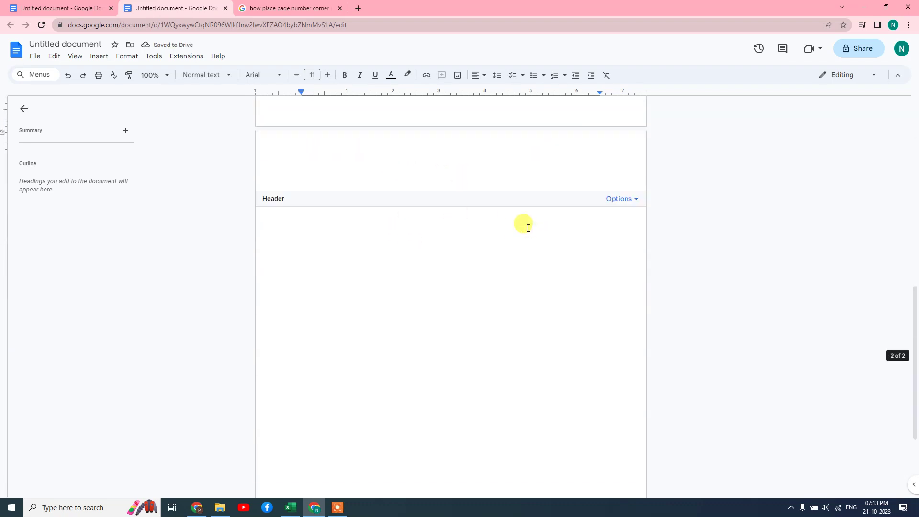
scroll(527, 225, "up", 15)
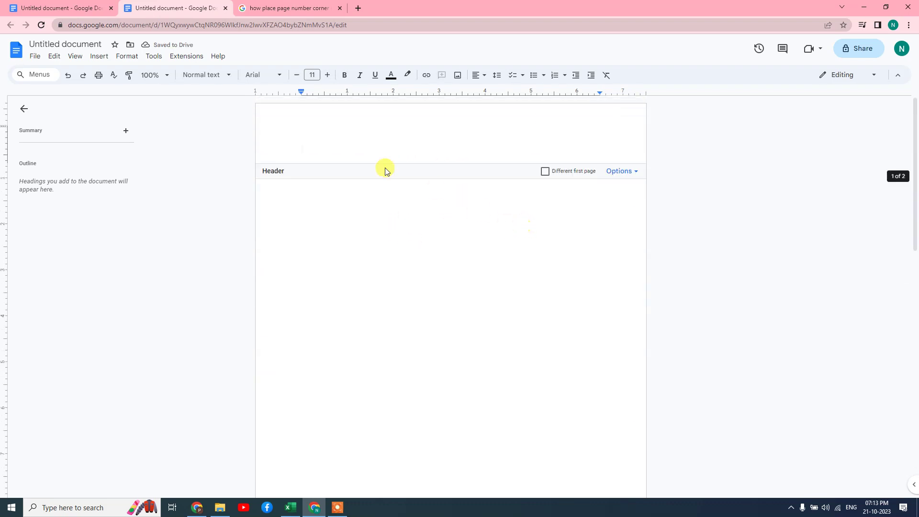
Replace the placeholder 'asd' in the header with 'PLEASE SUBSCRIBE MY CHANNEL'.
left_click(338, 147)
type("asdf asdf asdf asdf")
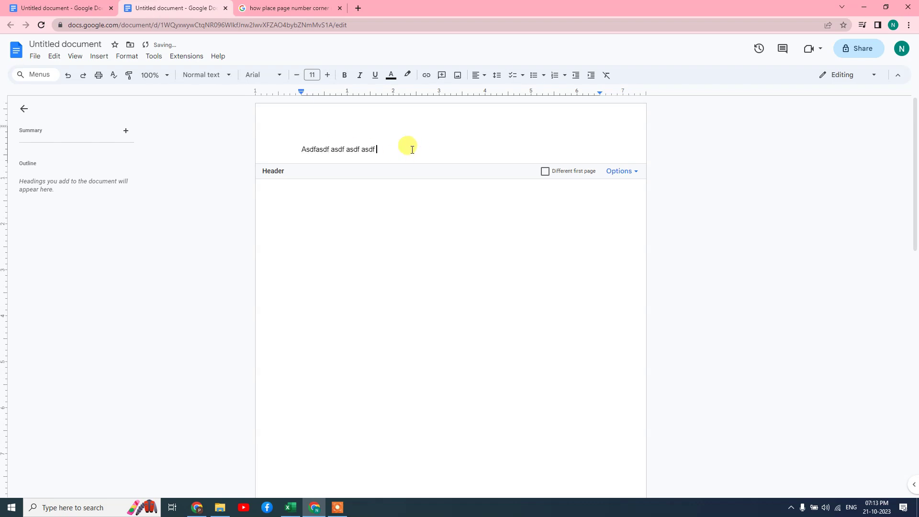
left_click_drag(410, 147, 93, 153)
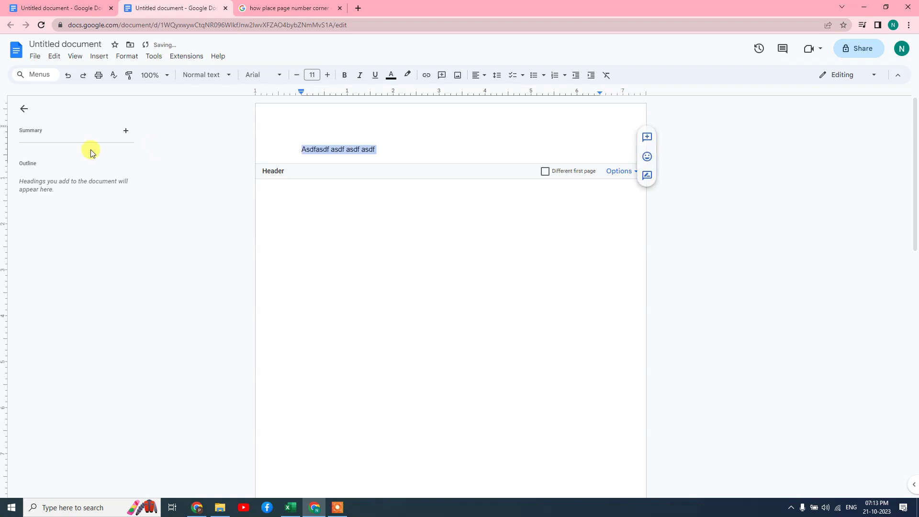
type("PLEASE SUBSCRIBE MY CH")
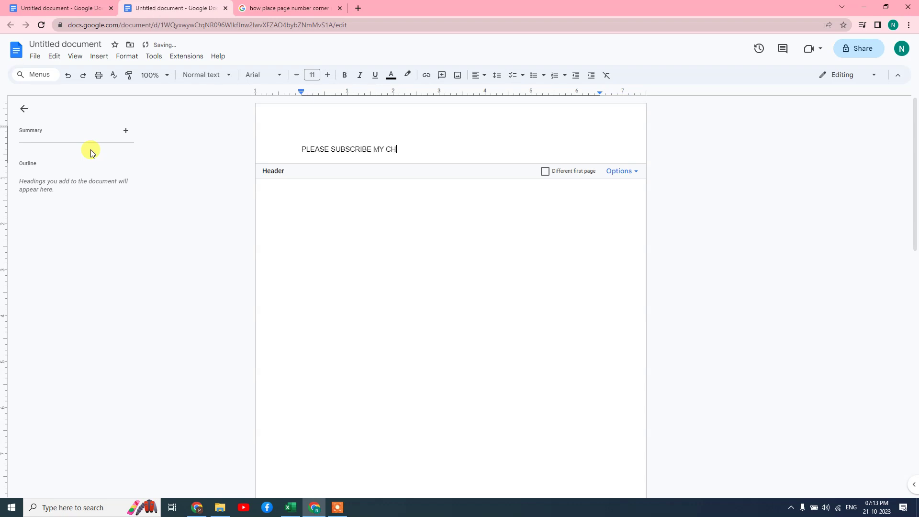
type("ANNEL")
Tick 'Different first page', check page 2's header, and return to the first-page header.
scroll(279, 252, "down", 10)
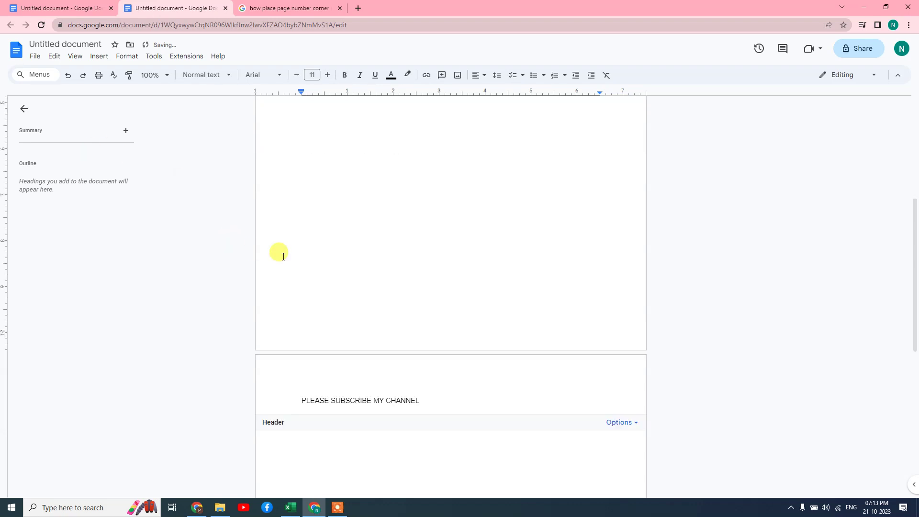
scroll(352, 275, "up", 3)
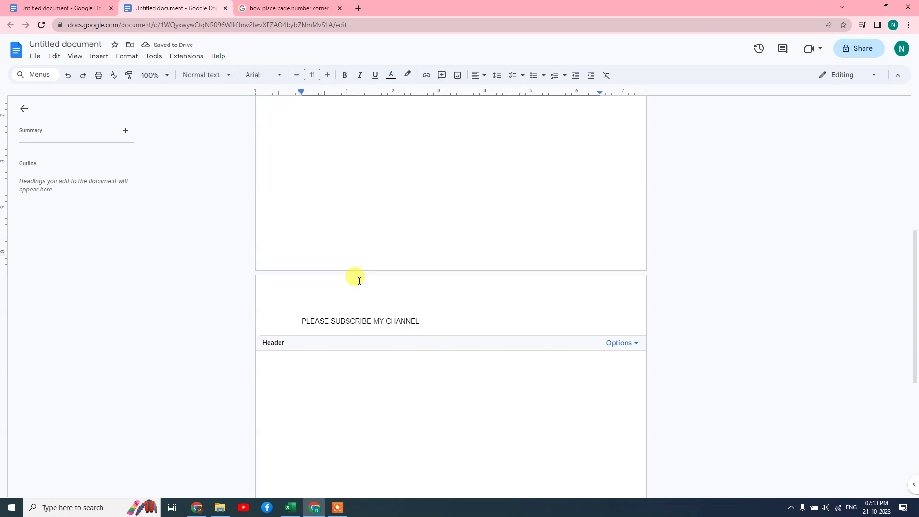
scroll(369, 276, "down", 4)
left_click(545, 173)
scroll(366, 265, "down", 10)
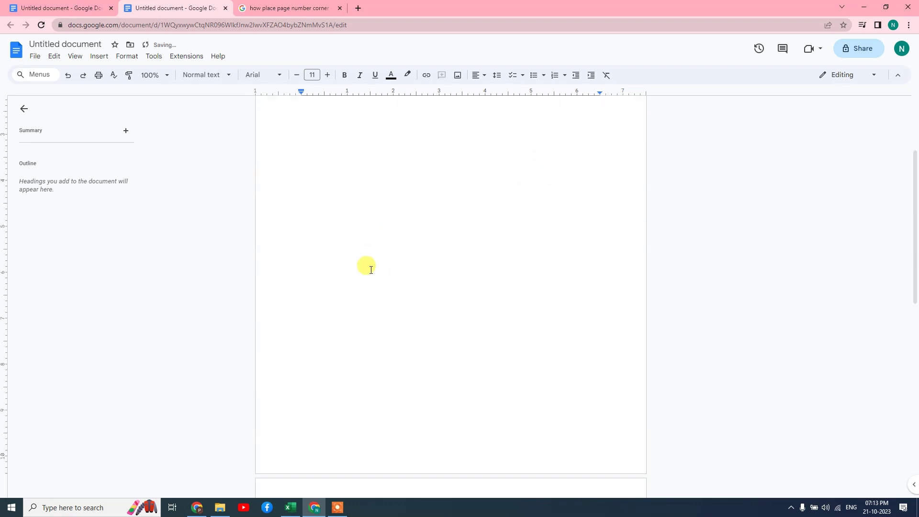
left_click(350, 188)
scroll(382, 253, "down", 3)
scroll(404, 247, "up", 6)
scroll(388, 215, "up", 10)
left_click(328, 124)
Untick 'Different first page' and place the caret after 'PLEASE SUBSCRIBE MY CHANNEL'.
key("Return")
key("Return")
key("Return")
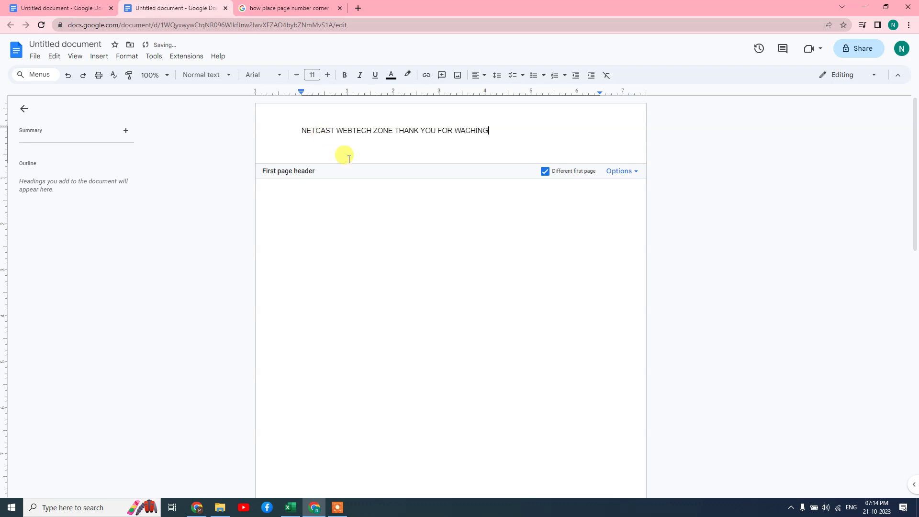
scroll(353, 225, "down", 9)
scroll(316, 231, "up", 1)
scroll(316, 231, "up", 8)
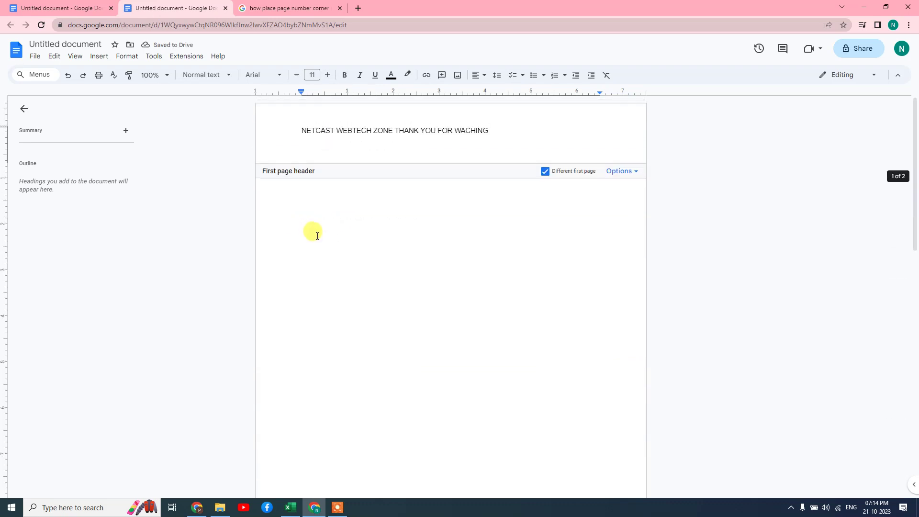
left_click(546, 172)
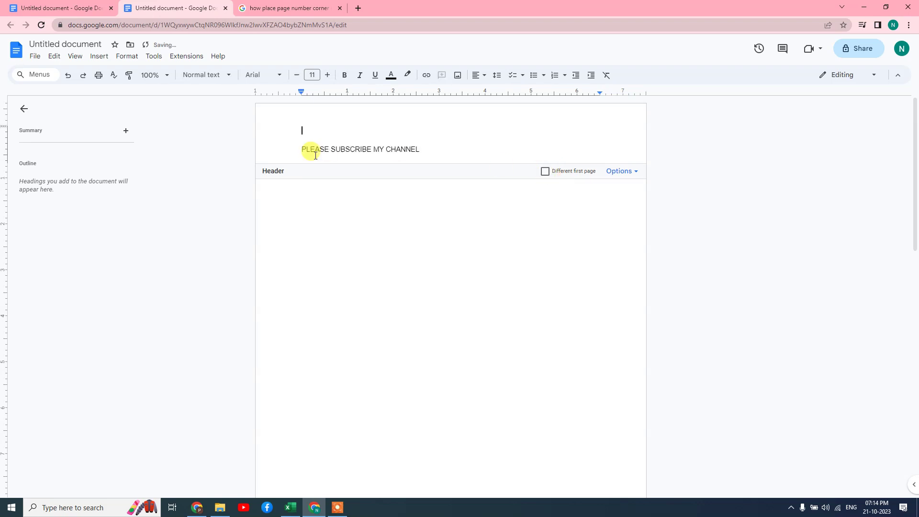
scroll(366, 168, "down", 8)
scroll(355, 248, "up", 8)
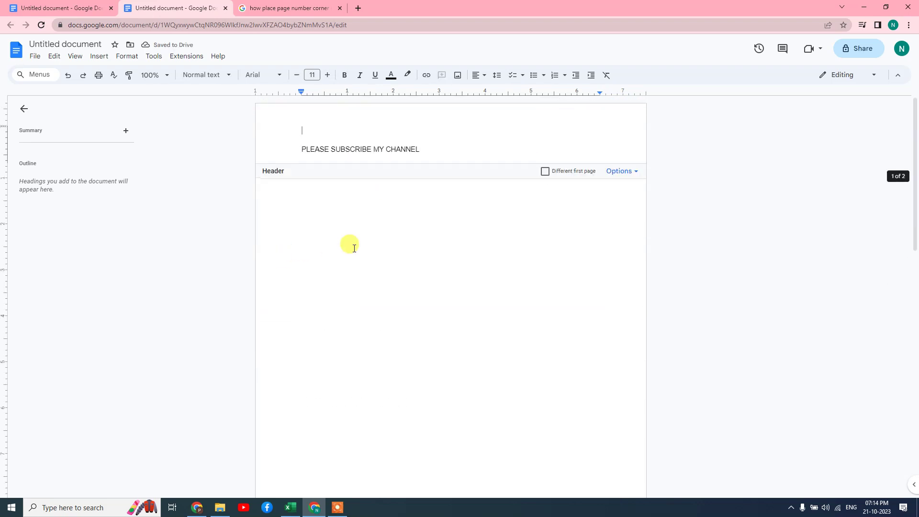
left_click(470, 150)
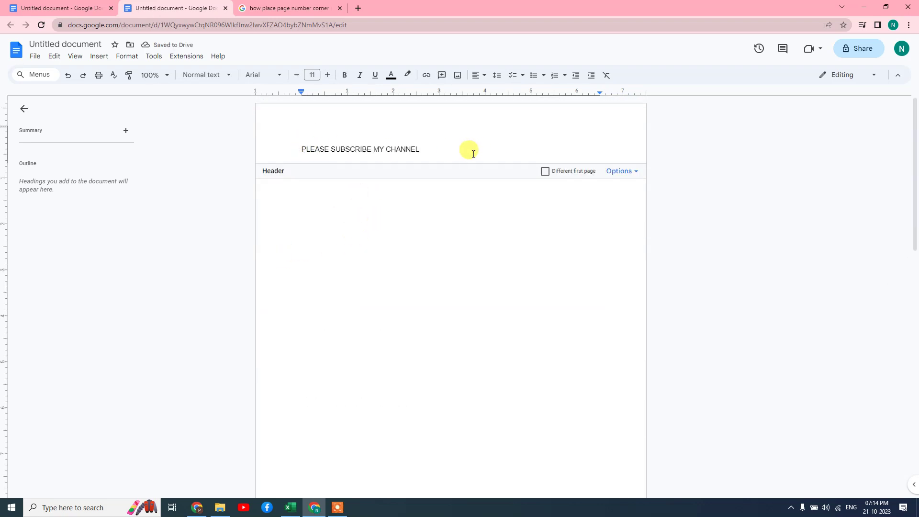
Insert a header page number starting at 1 after 'PLEASE SUBSCRIBE MY CHANNEL'.
left_click(620, 171)
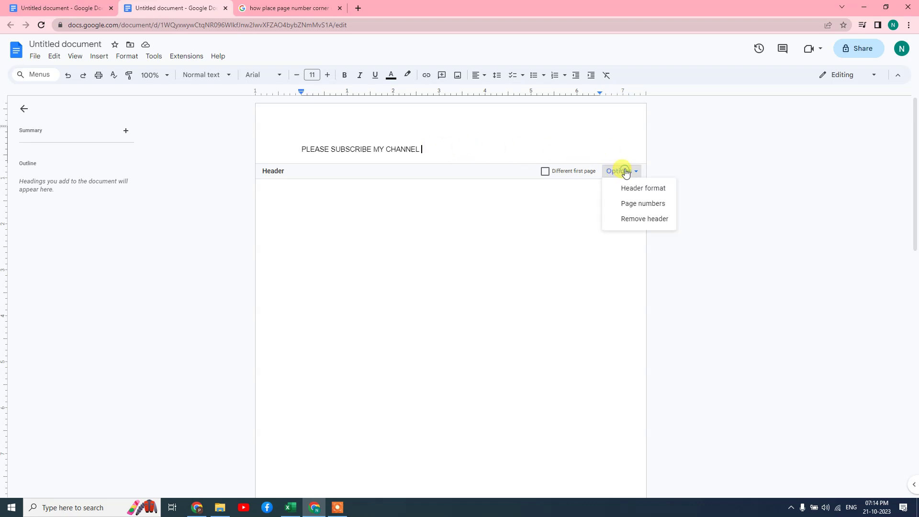
left_click(655, 206)
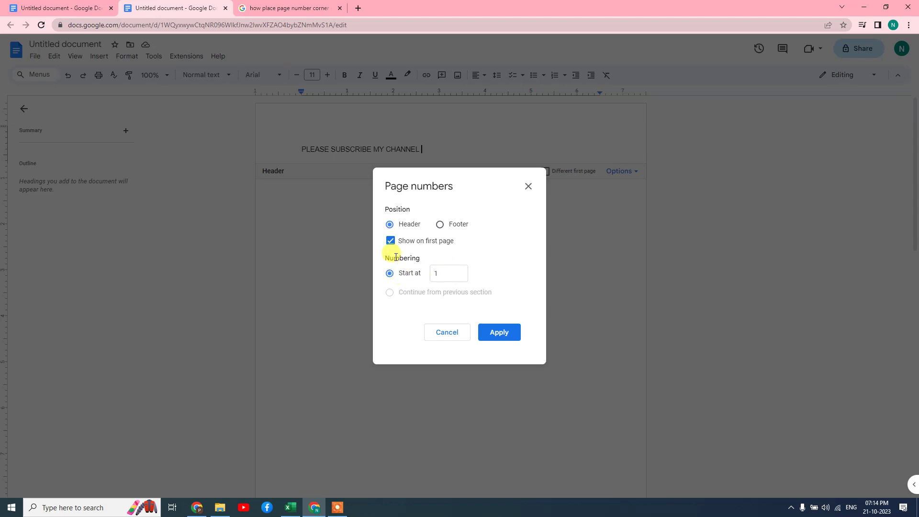
left_click(500, 332)
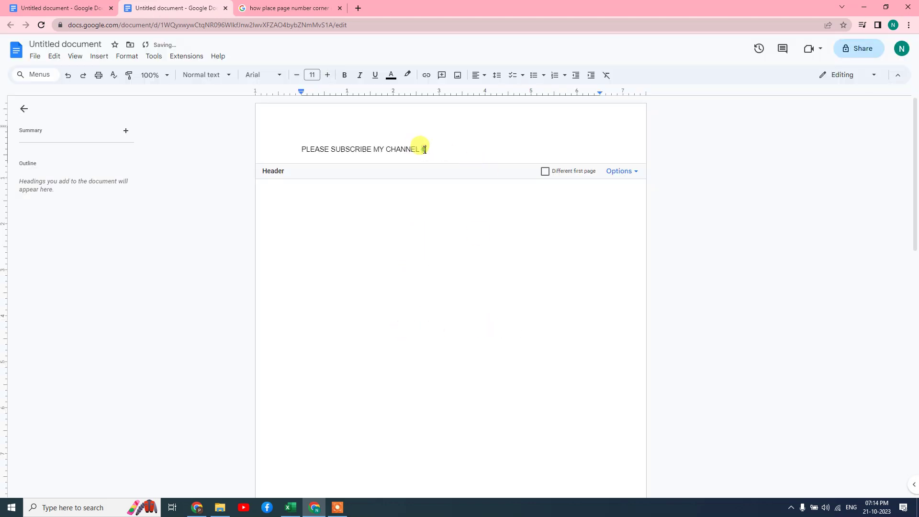
left_click_drag(431, 148, 268, 143)
left_click(484, 76)
left_click(493, 93)
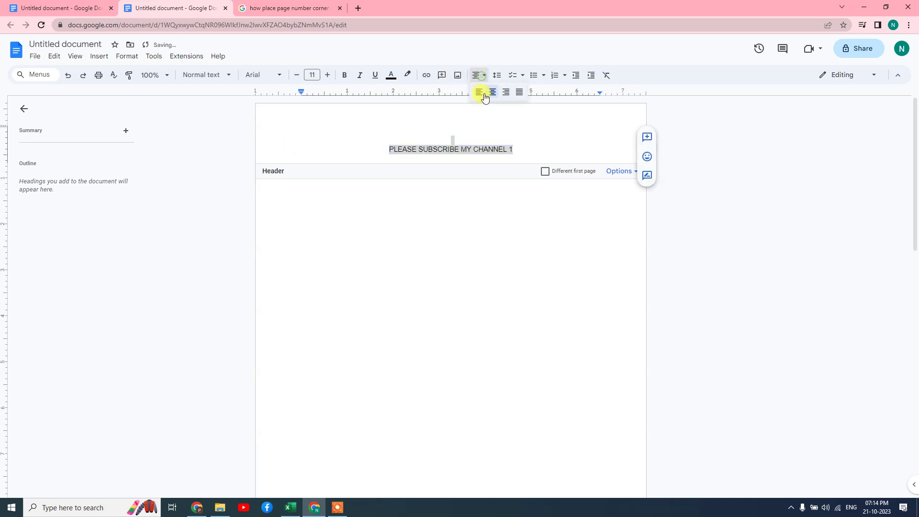
left_click(505, 93)
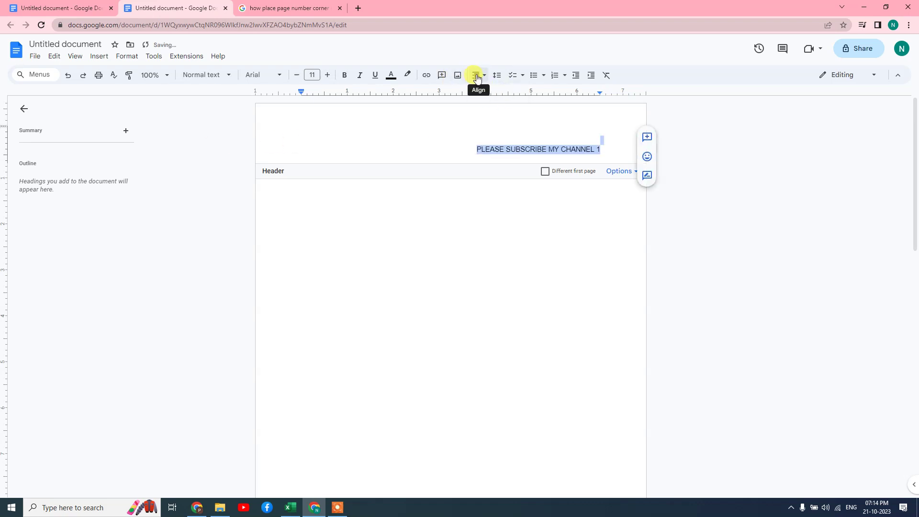
left_click(477, 75)
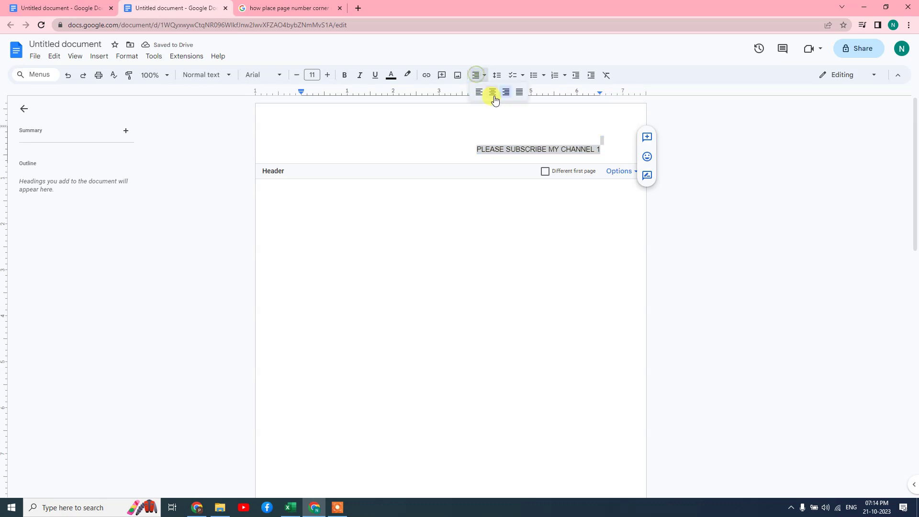
left_click(520, 93)
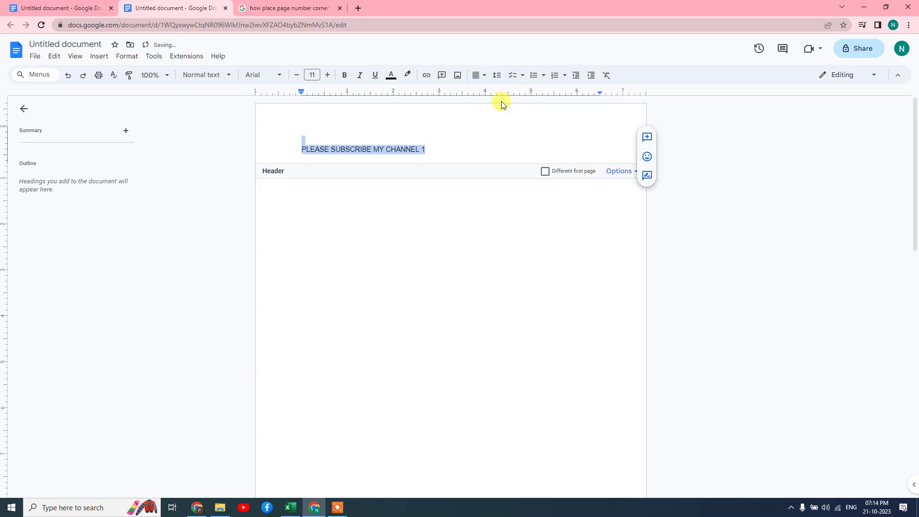
left_click(380, 149)
left_click(475, 76)
left_click(479, 92)
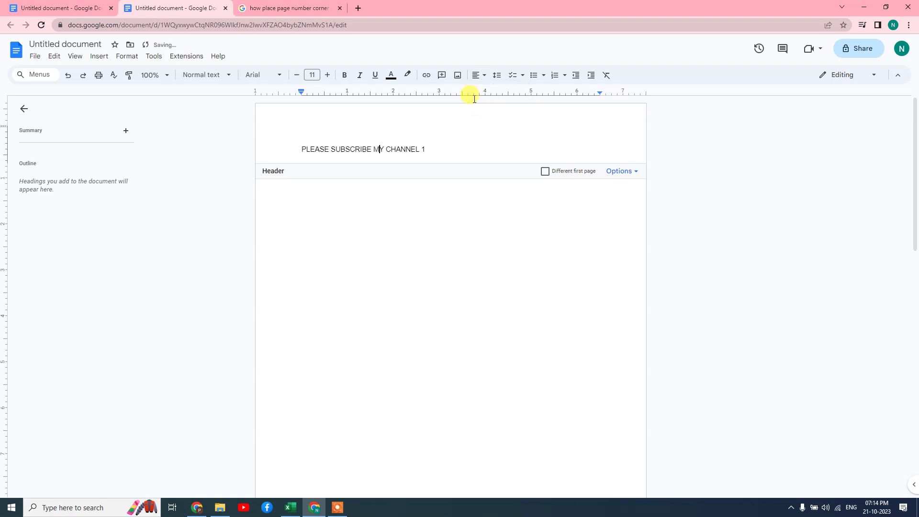
left_click(424, 150)
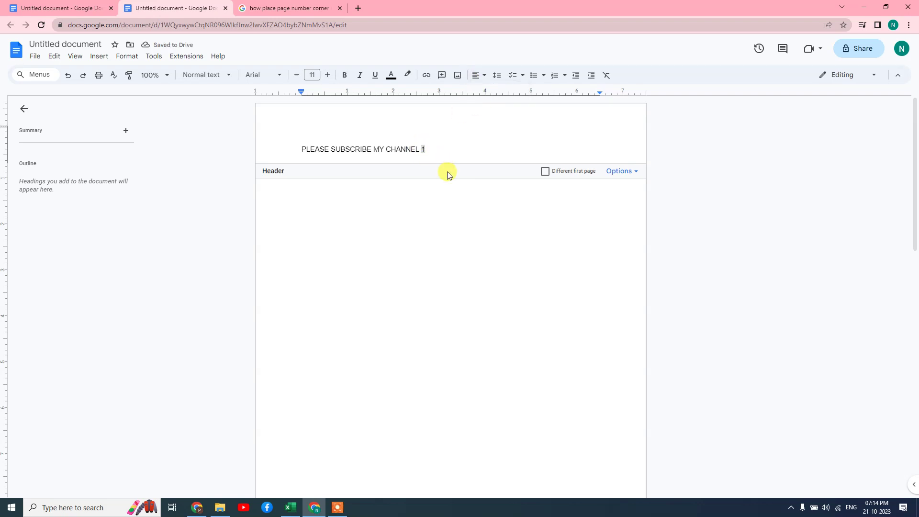